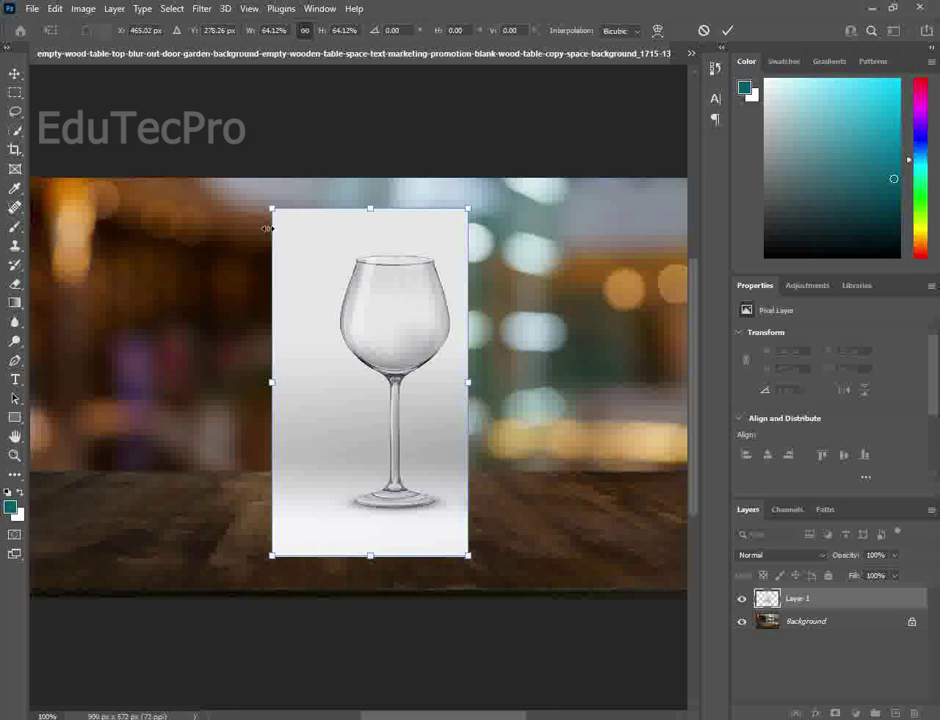
# Apply the transform, select the wine glass with Select Subject, and mask Layer 1 to that selection
pyautogui.press('Return')
pyautogui.press('m')
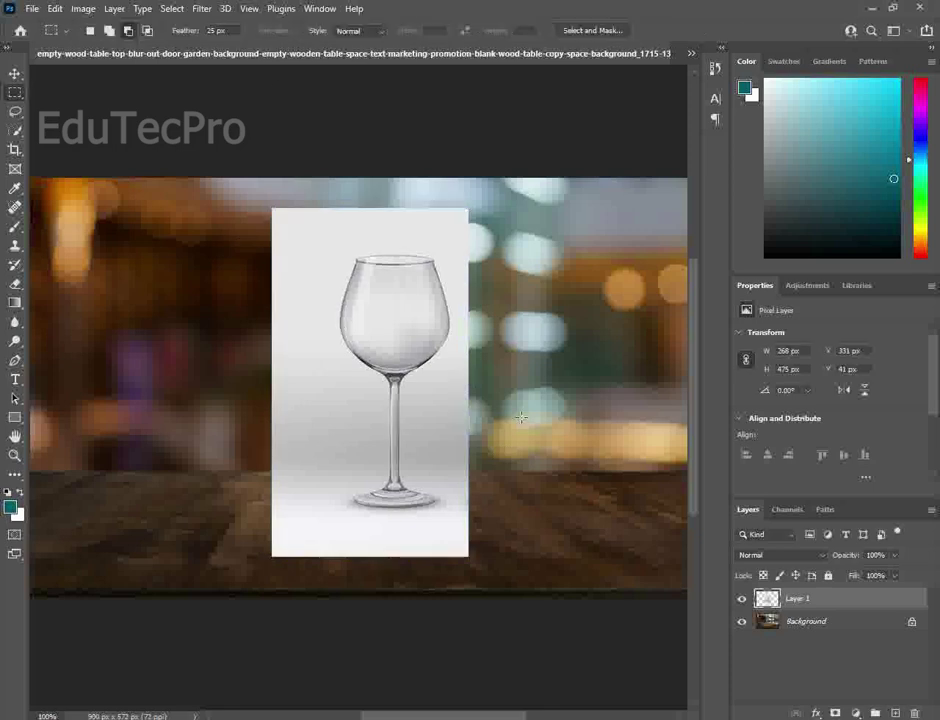
pyautogui.click(172, 9)
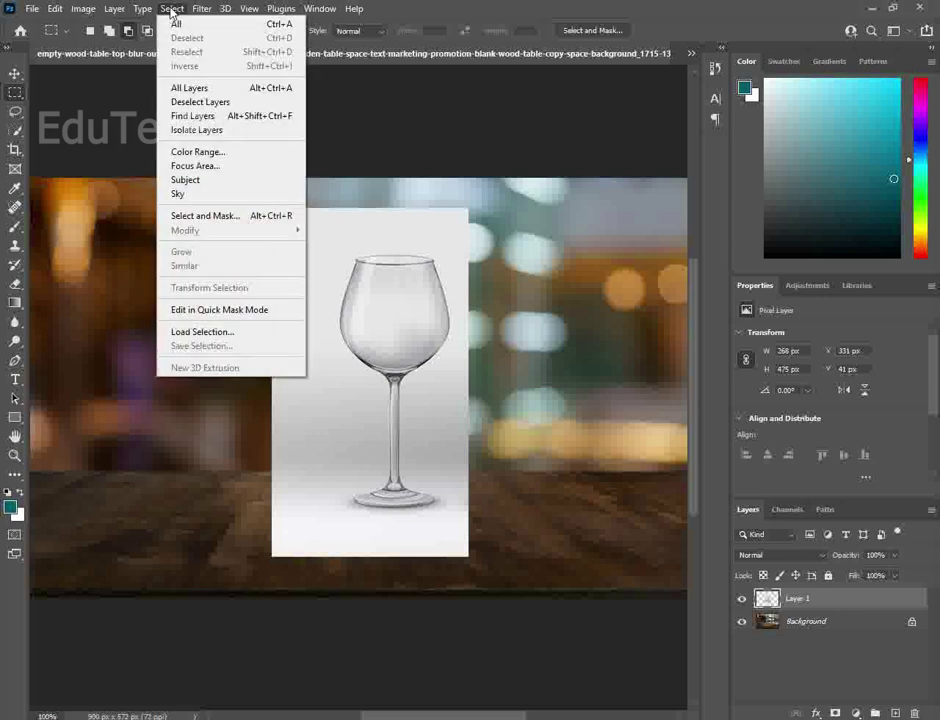
pyautogui.click(204, 181)
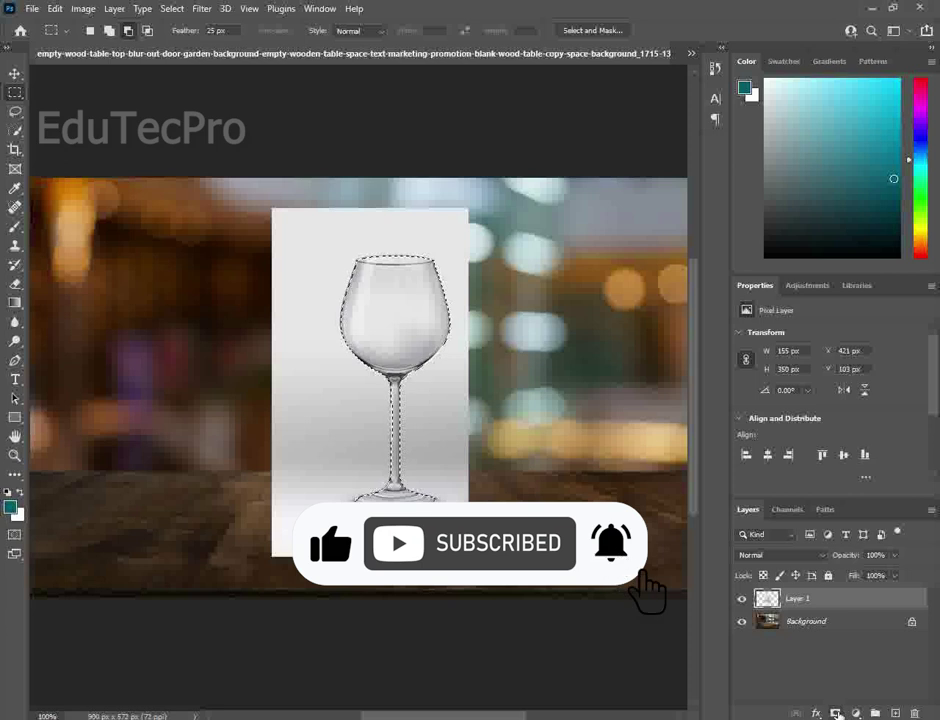
pyautogui.click(836, 712)
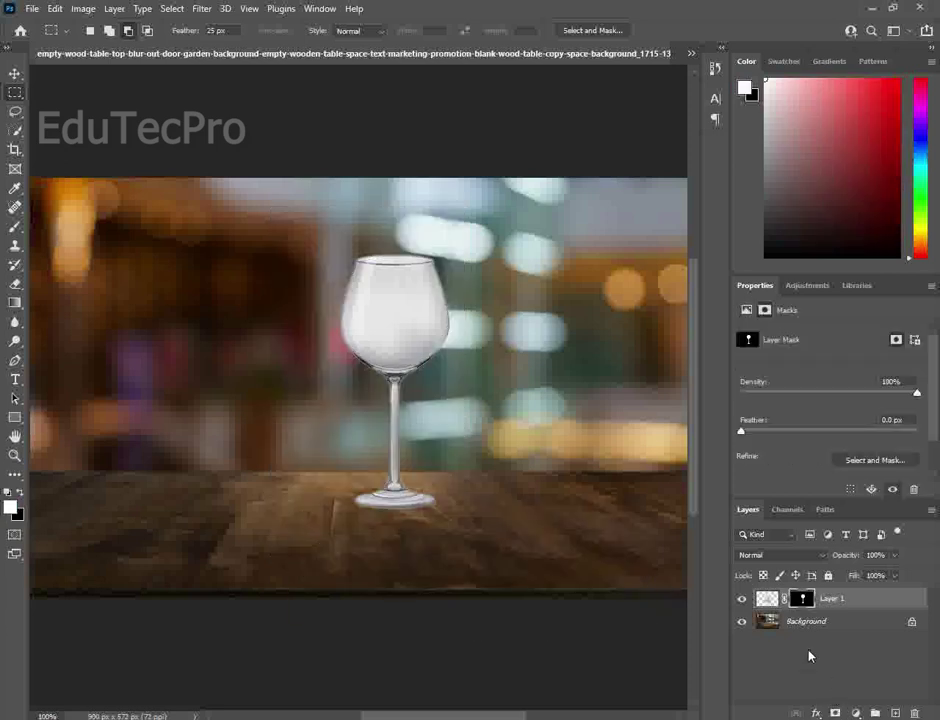
# Paste three copies of the masked glass layer above Layer 1
pyautogui.click(767, 601)
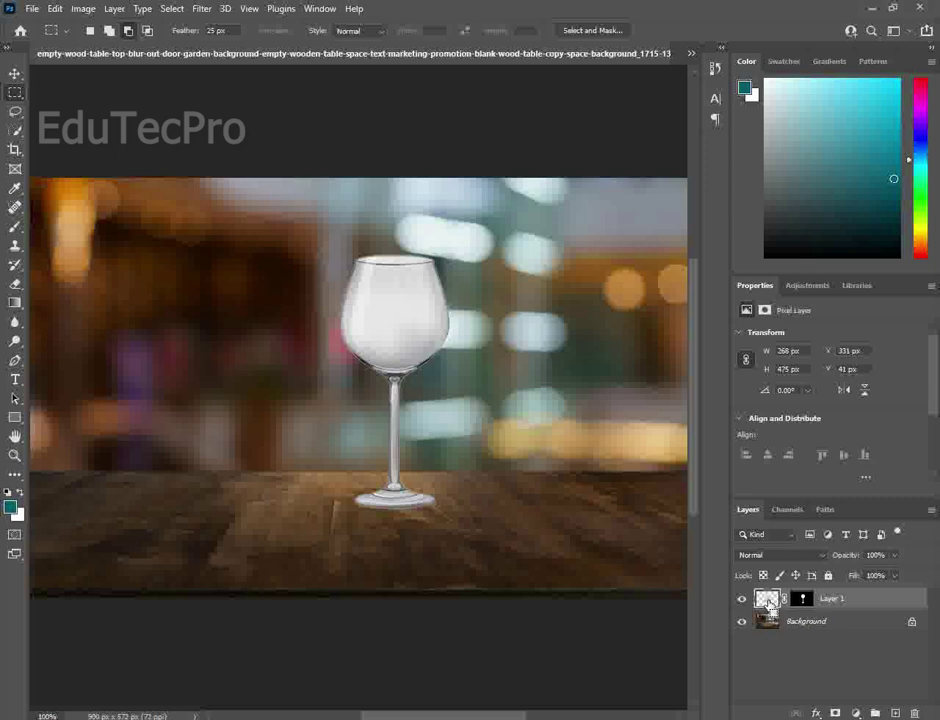
pyautogui.hotkey('ctrl', 'v')
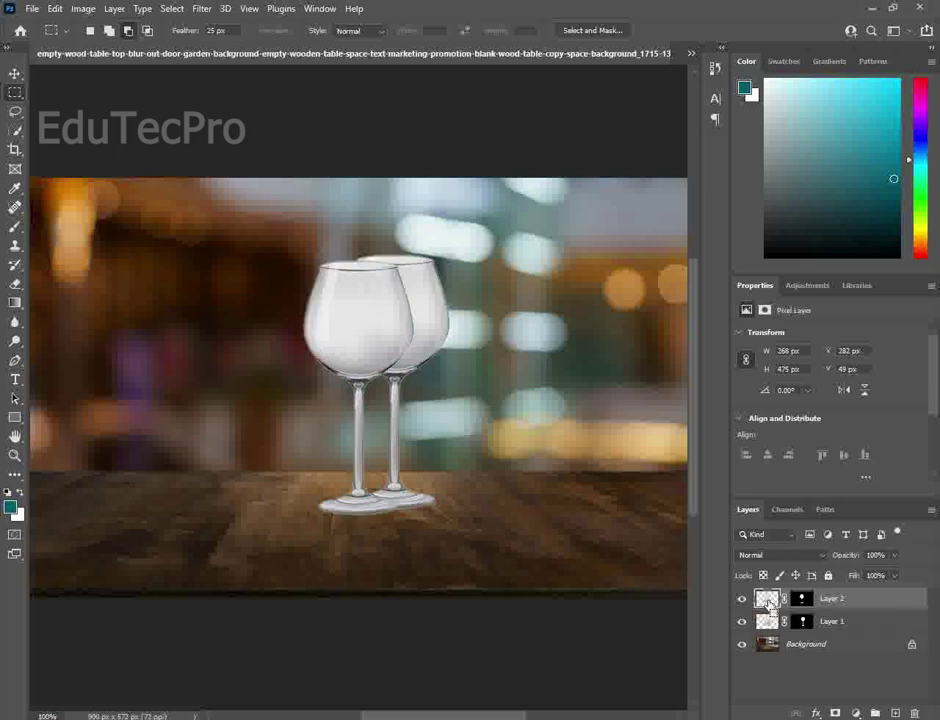
pyautogui.hotkey('ctrl', 'v')
pyautogui.hotkey('ctrl', 'v')
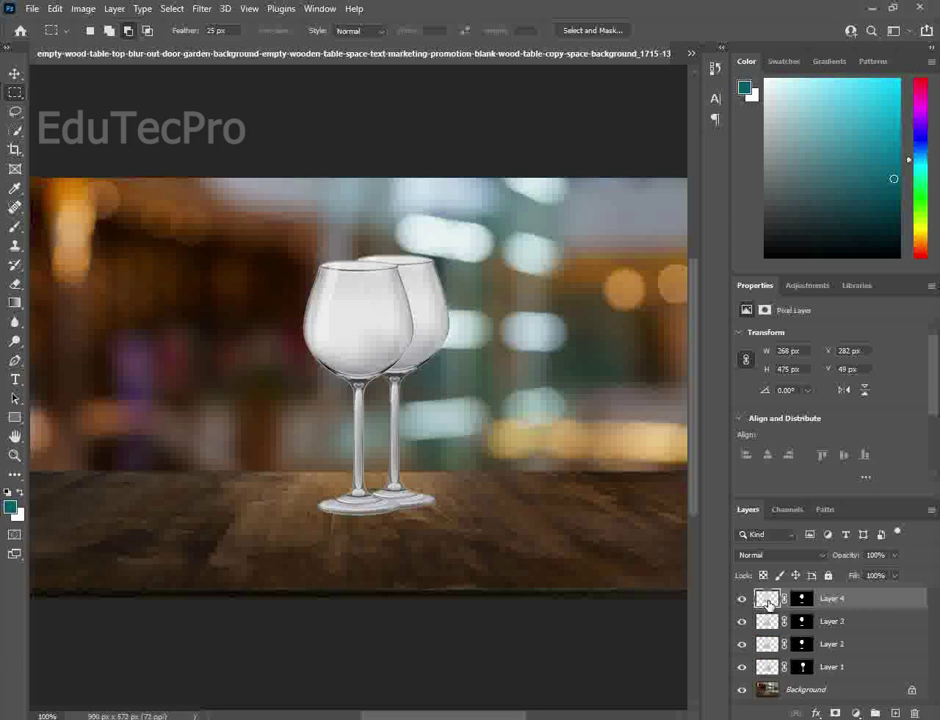
# Move the Layer 4 glass copy with Free Transform so it lies exactly over the original glass
pyautogui.rightClick(346, 349)
pyautogui.click(398, 473)
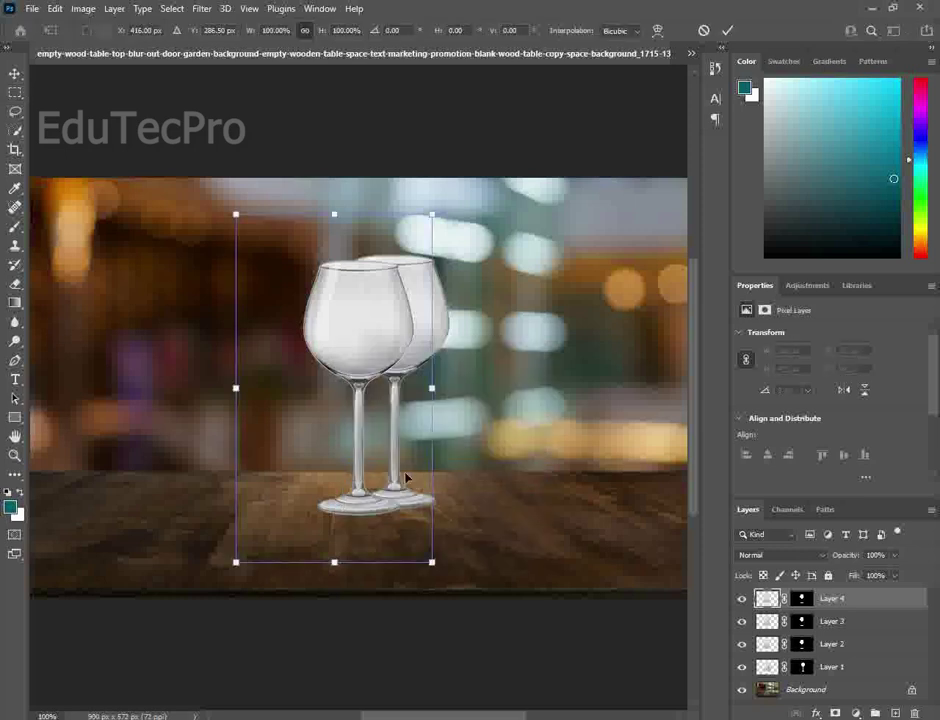
pyautogui.moveTo(367, 357); pyautogui.dragTo(405, 350)
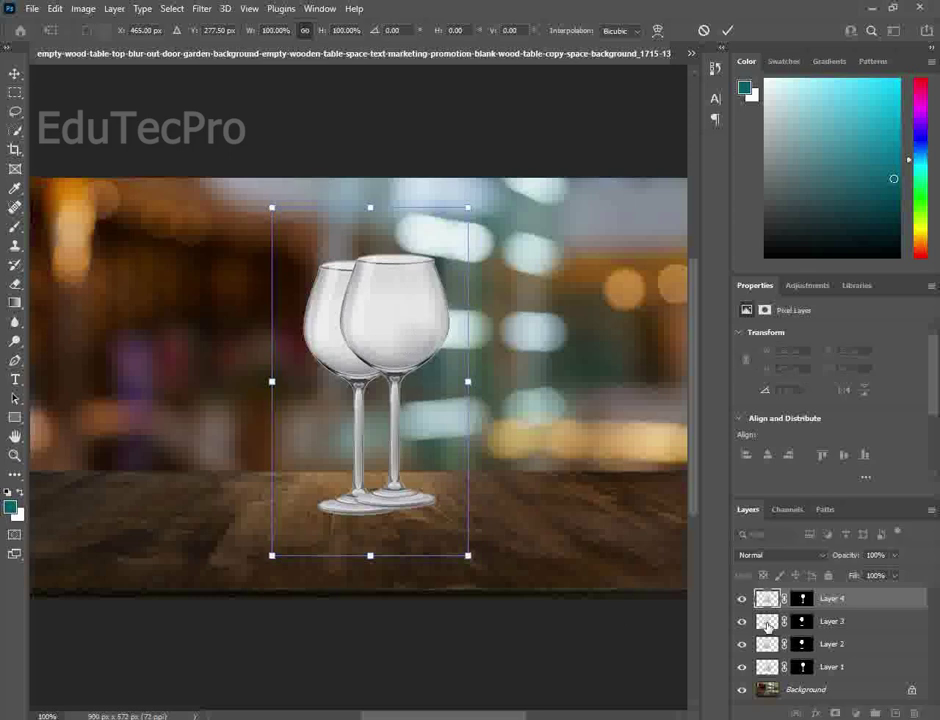
# Move the Layer 3 glass copy with Free Transform onto the original glass's position
pyautogui.click(828, 622)
pyautogui.press('m')
pyautogui.rightClick(326, 325)
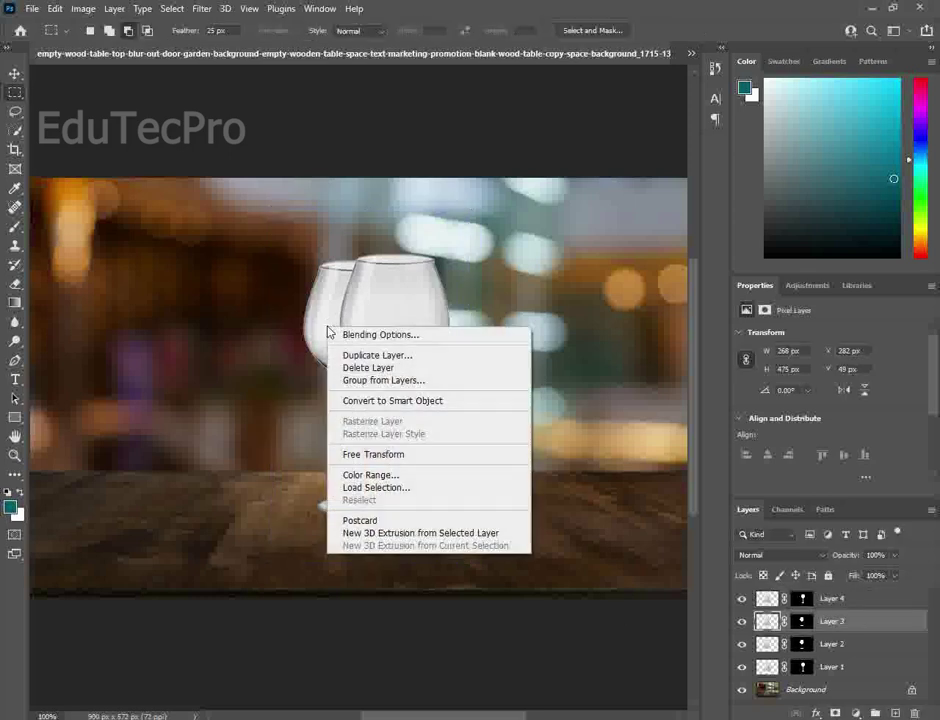
pyautogui.click(371, 455)
pyautogui.moveTo(334, 326); pyautogui.dragTo(369, 317)
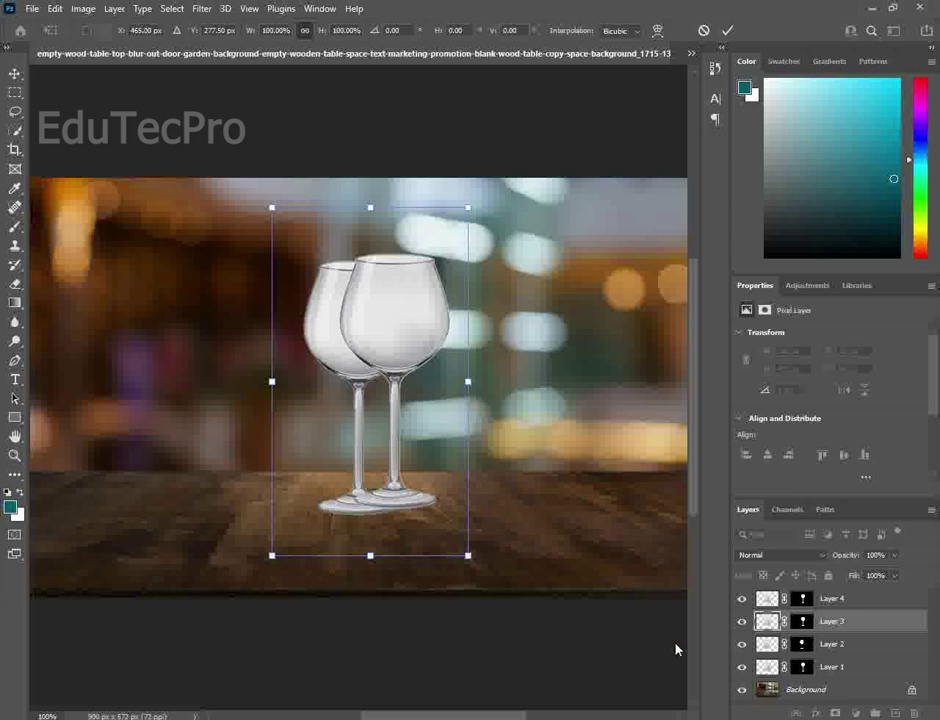
# Align the Layer 2 glass copy over the original glass with Free Transform and apply the move
pyautogui.click(770, 647)
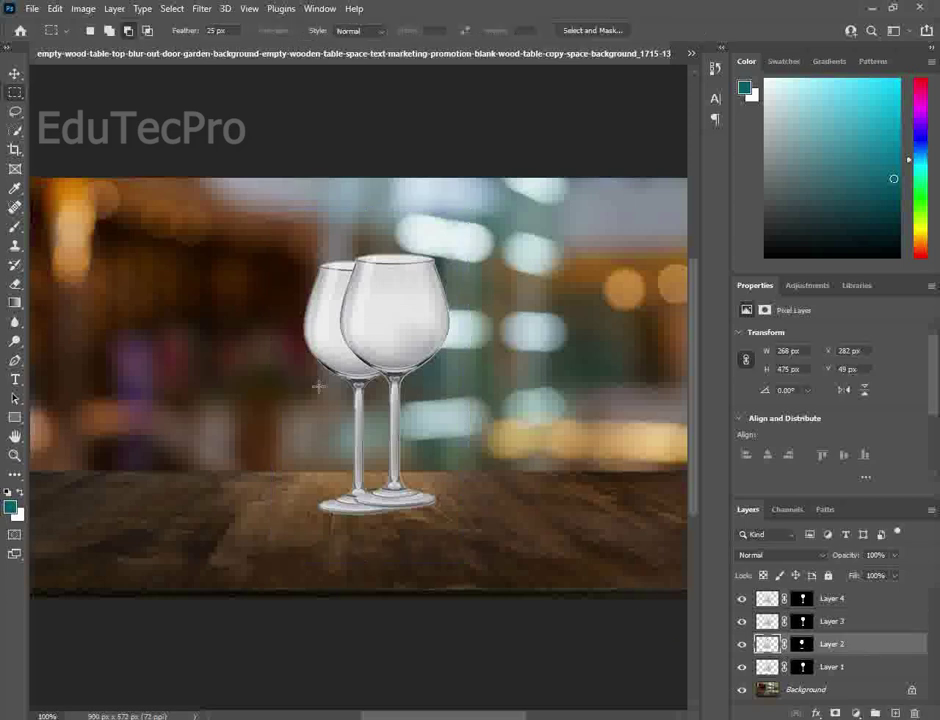
pyautogui.rightClick(326, 333)
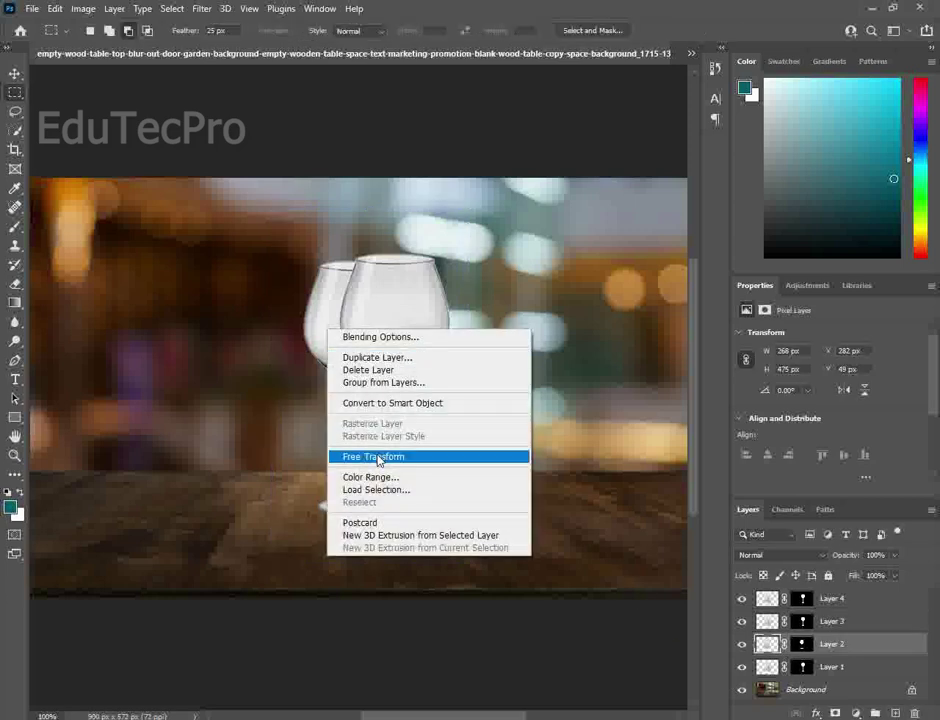
pyautogui.click(372, 456)
pyautogui.moveTo(318, 343); pyautogui.dragTo(359, 330)
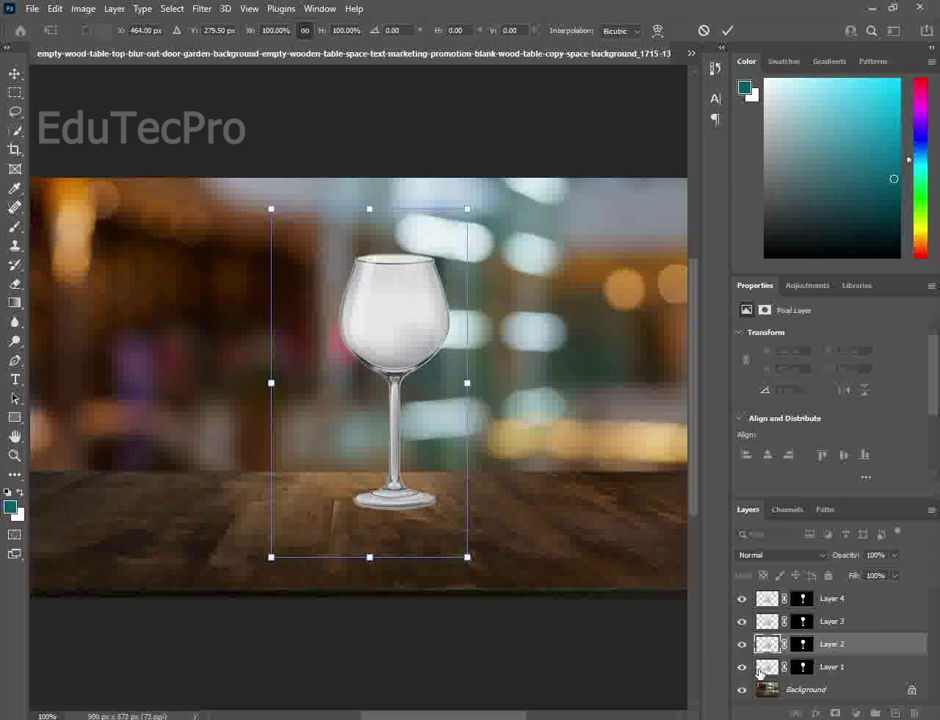
pyautogui.press('Return')
# Set Layer 2's blend mode to Multiply and its opacity to 50%
pyautogui.click(780, 555)
pyautogui.click(750, 412)
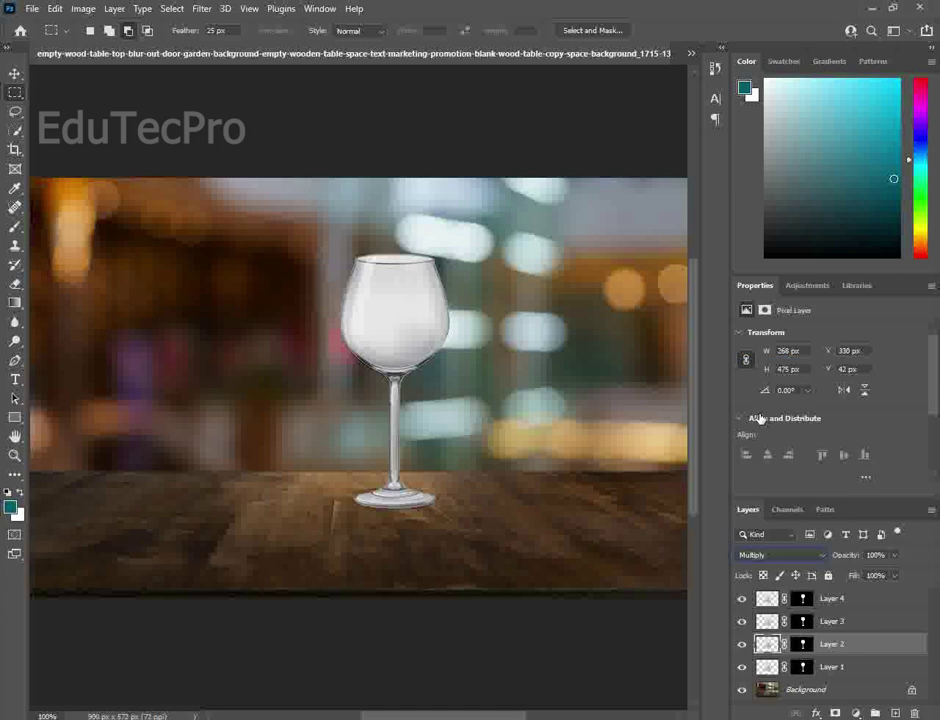
pyautogui.click(875, 555)
pyautogui.write('50')
# Set Layer 3's blend mode to Luminosity and its opacity to 75%
pyautogui.click(768, 625)
pyautogui.click(768, 625)
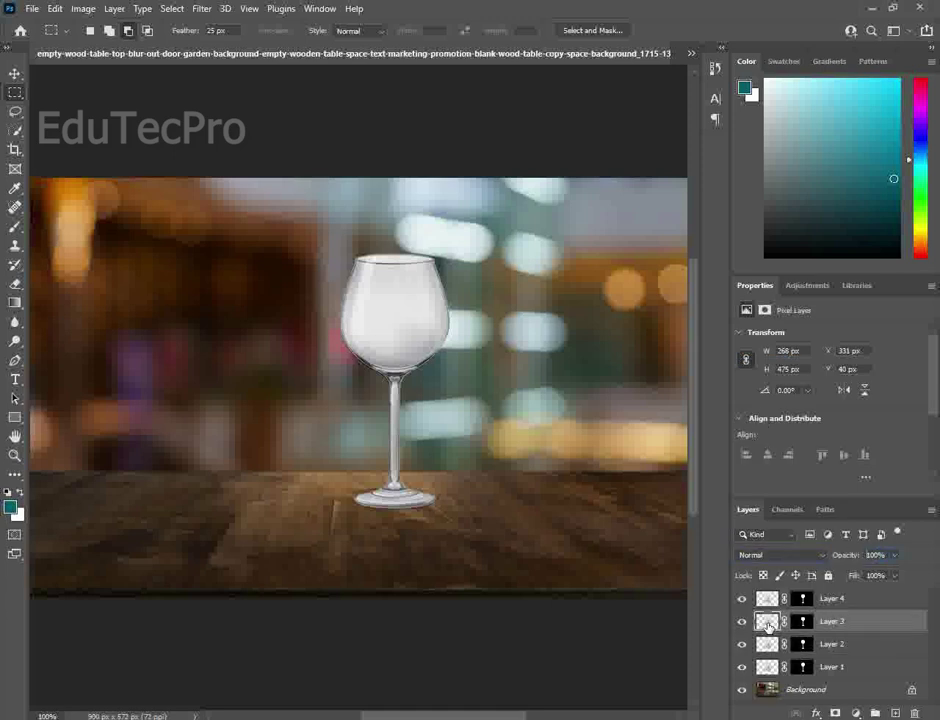
pyautogui.click(790, 555)
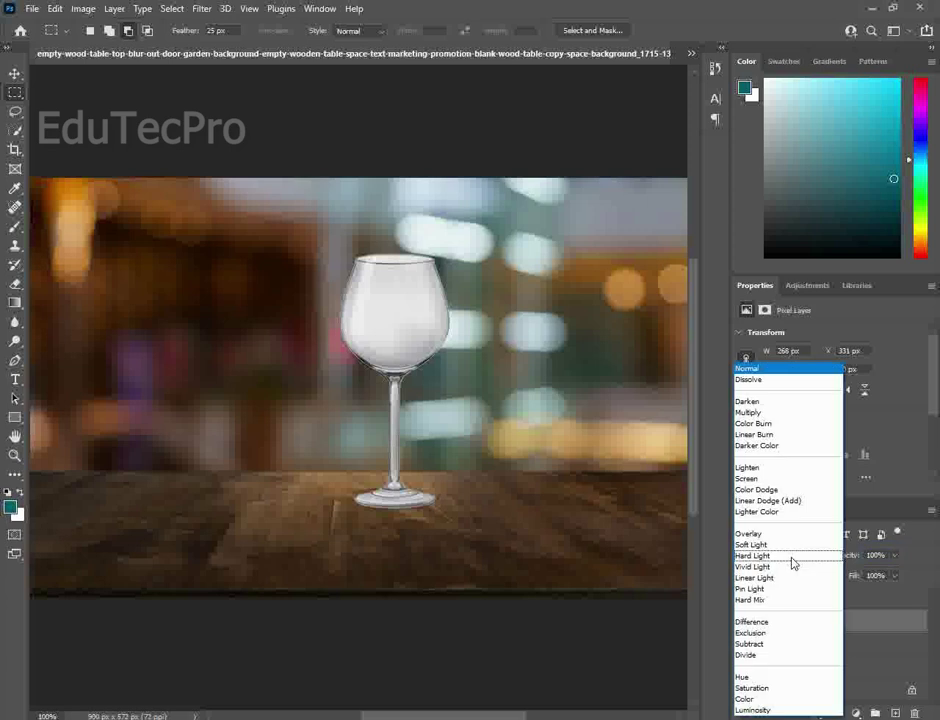
pyautogui.click(768, 710)
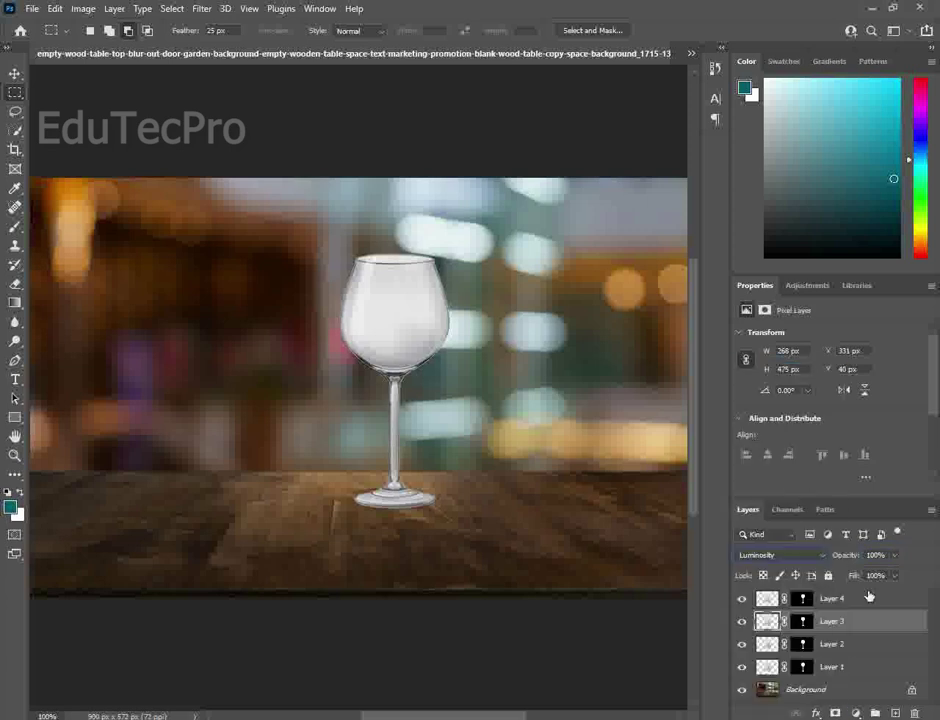
pyautogui.click(875, 556)
pyautogui.press('BackSpace')
pyautogui.write('75')
# Set Layer 4's blend mode to Soft Light and its opacity to 50%
pyautogui.click(769, 601)
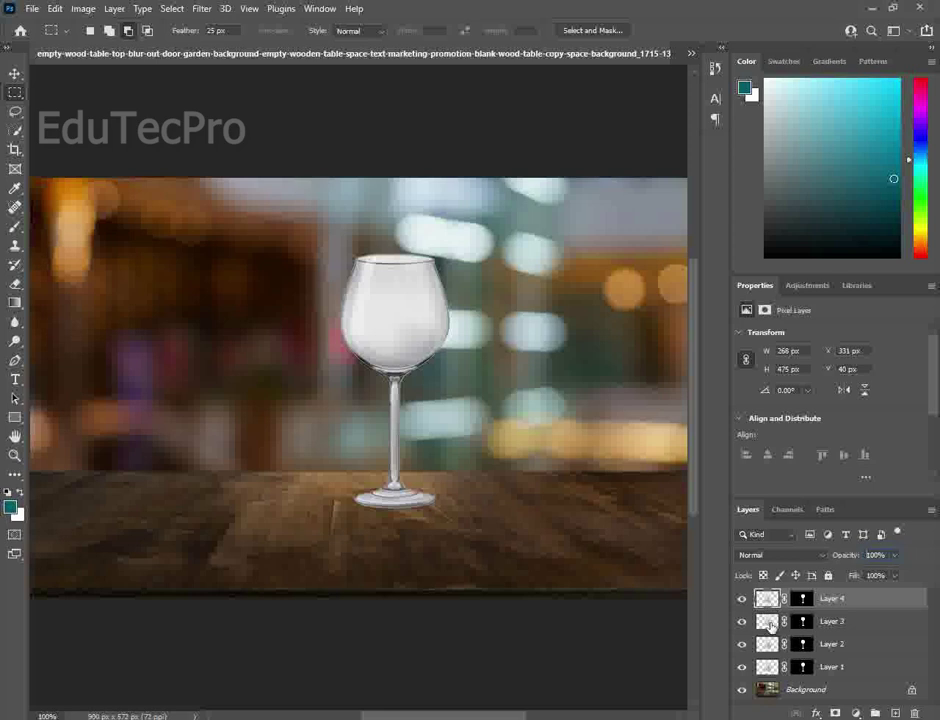
pyautogui.click(769, 623)
pyautogui.click(771, 598)
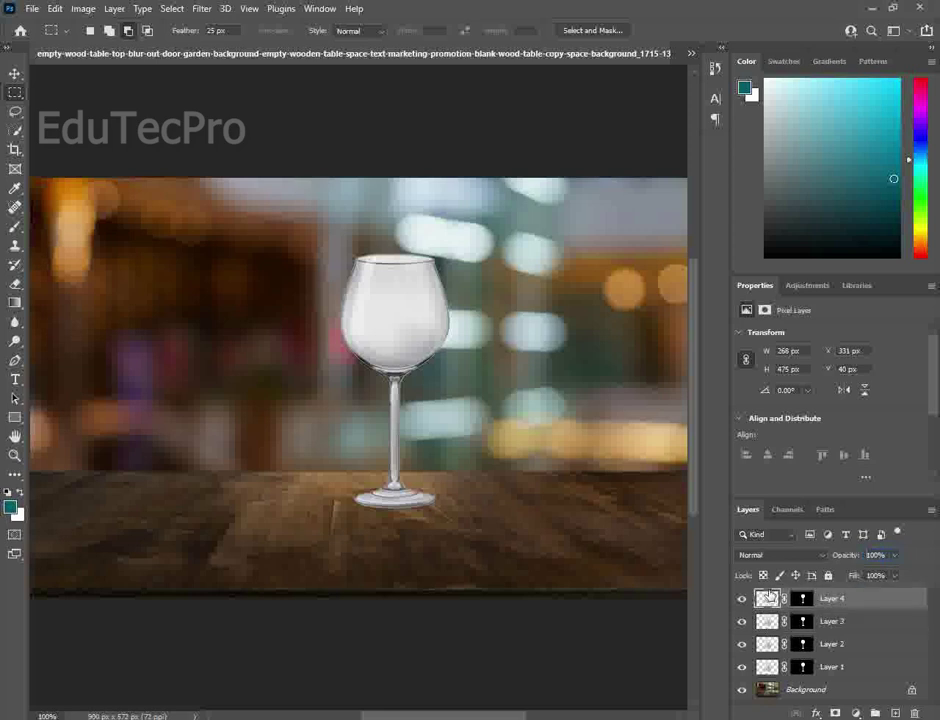
pyautogui.click(826, 557)
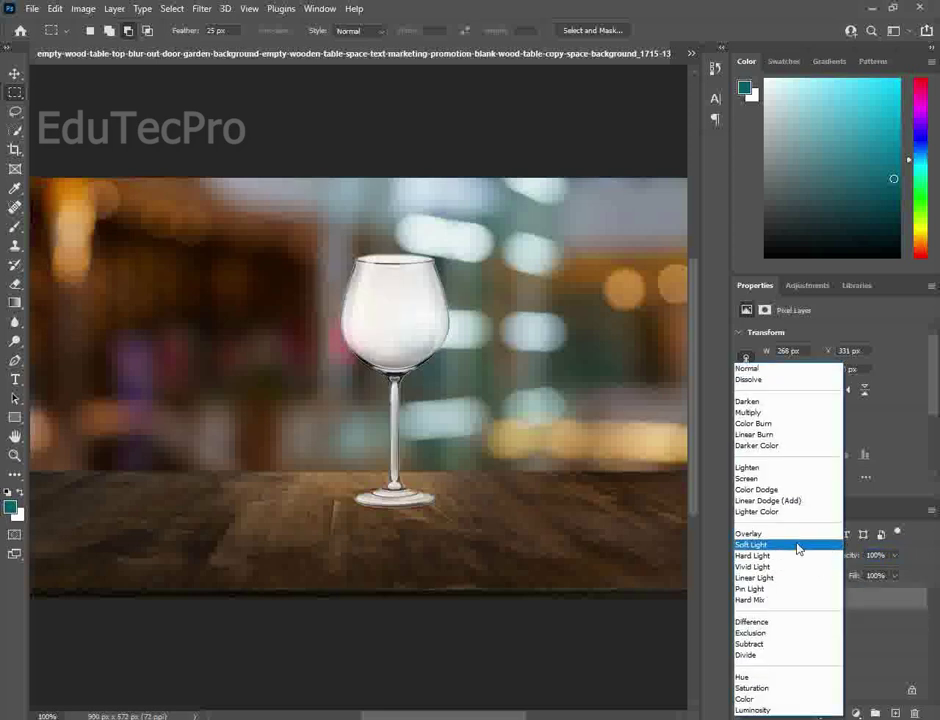
pyautogui.click(797, 546)
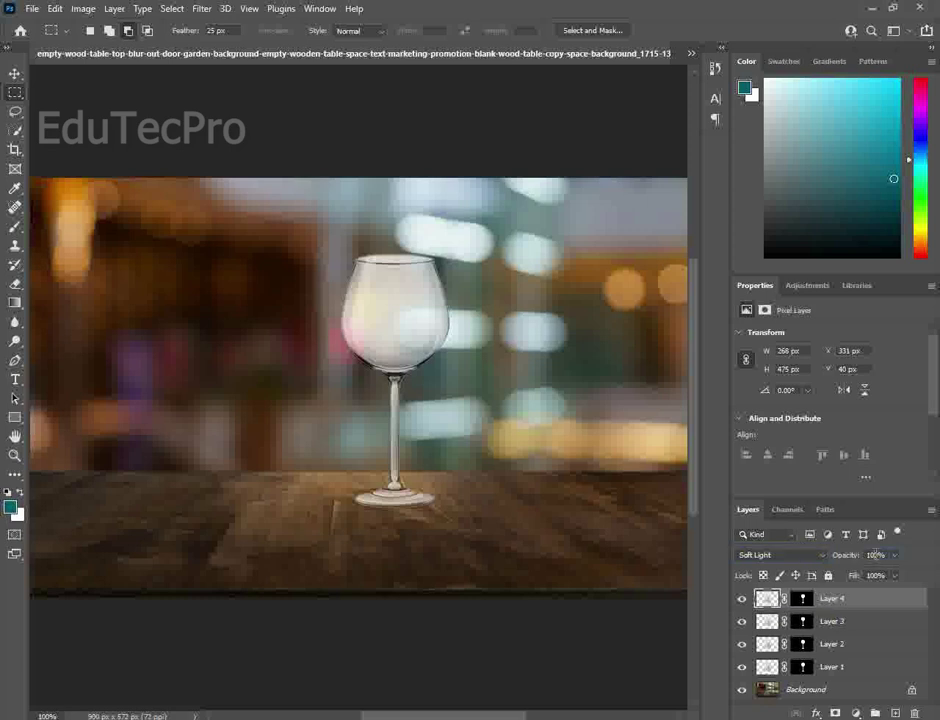
pyautogui.click(875, 555)
pyautogui.write('50')
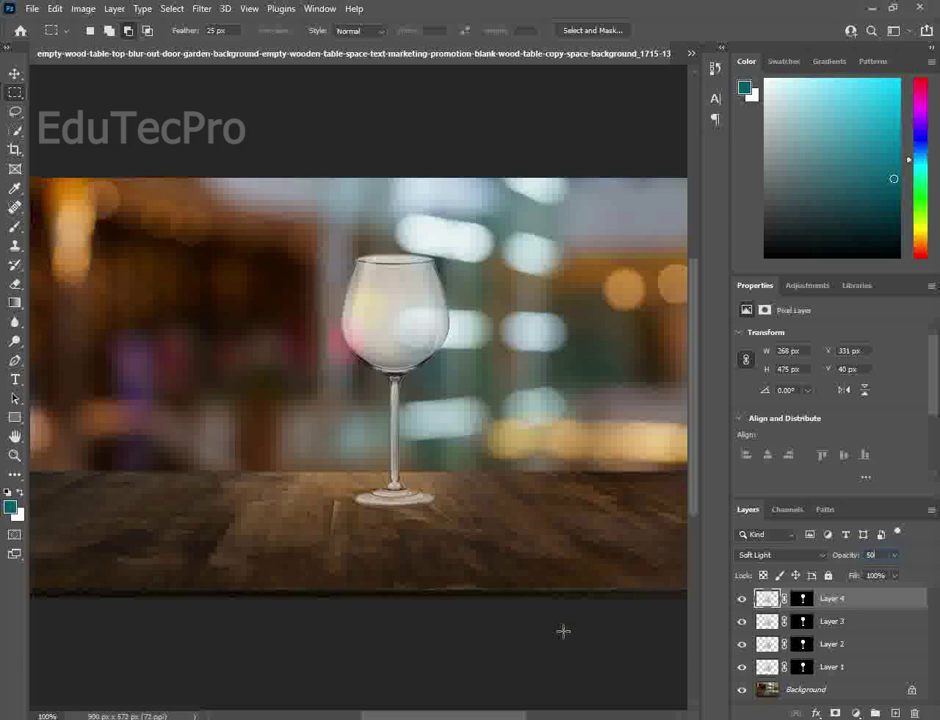
# In Layer 3's blending options, raise the Blend If black point for This Layer to 250
pyautogui.click(767, 623)
pyautogui.rightClick(767, 623)
pyautogui.click(823, 340)
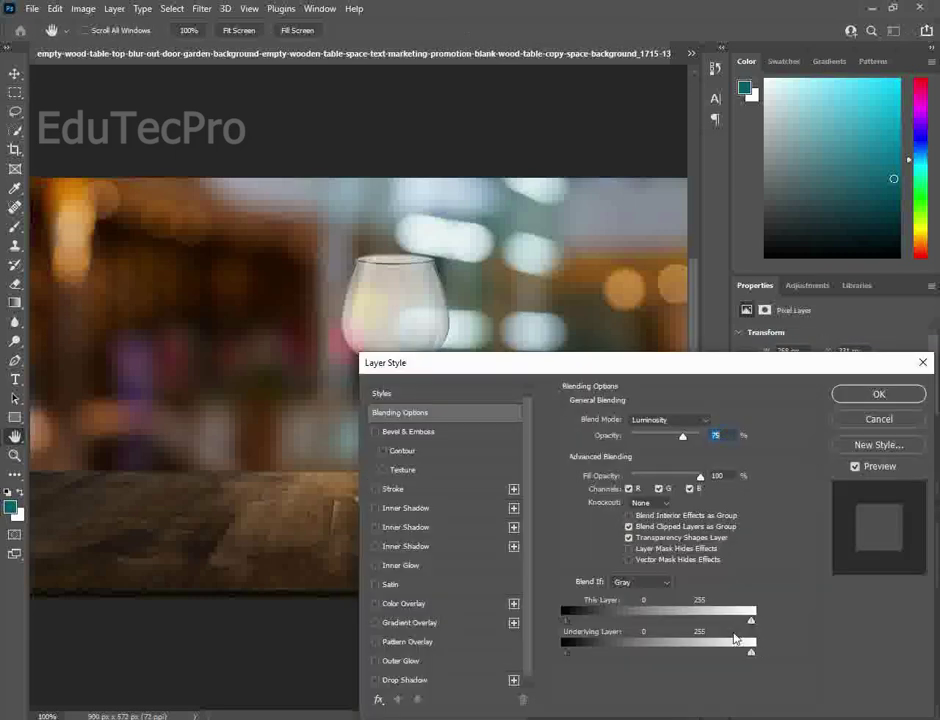
pyautogui.moveTo(567, 623); pyautogui.dragTo(748, 624)
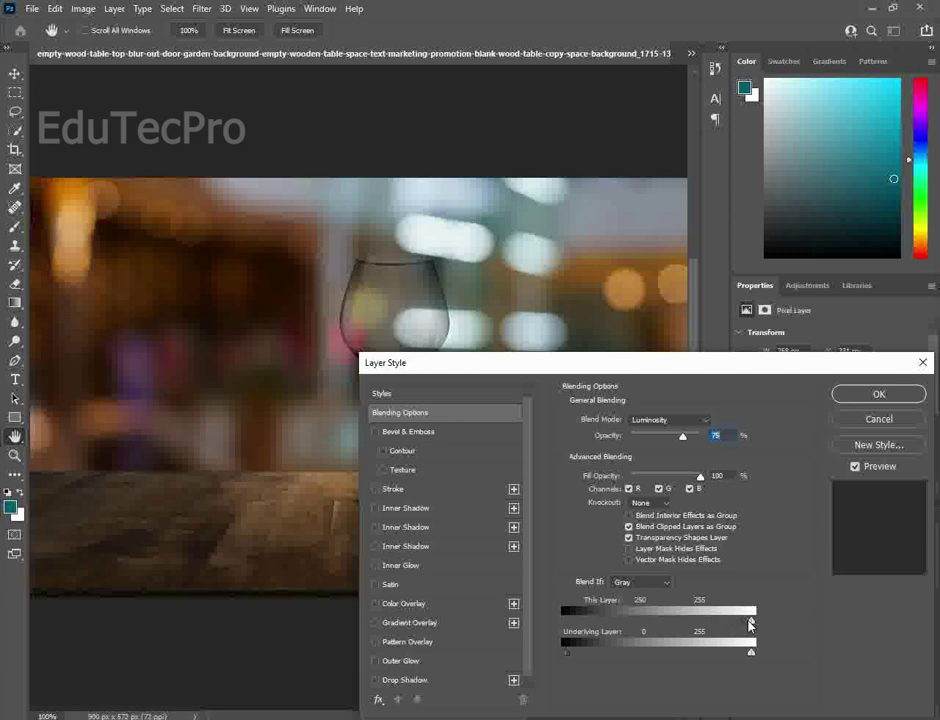
# Split Layer 3's This Layer black point to about 216 / 250, fine-tune both halves, and apply the blending options
pyautogui.moveTo(745, 621); pyautogui.dragTo(748, 621)
pyautogui.keyDown('alt'); pyautogui.moveTo(750, 621); pyautogui.dragTo(731, 634); pyautogui.keyUp('alt')
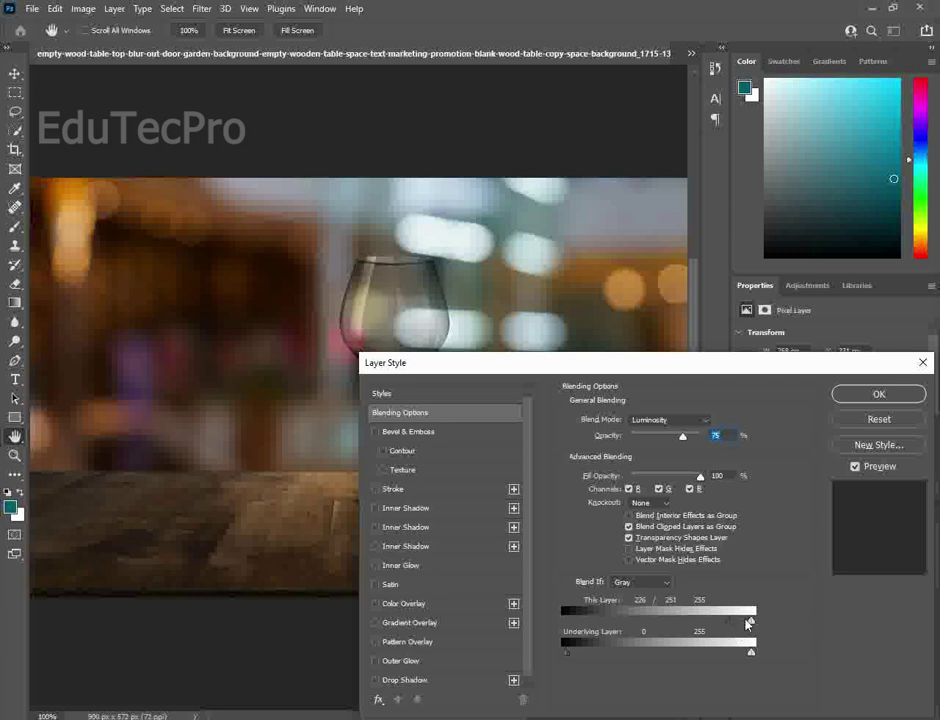
pyautogui.moveTo(750, 622)
pyautogui.mouseDown()
pyautogui.moveTo(759, 626)
pyautogui.moveTo(744, 628)
pyautogui.moveTo(759, 628)
pyautogui.moveTo(701, 627)
pyautogui.moveTo(758, 628)
pyautogui.mouseUp()
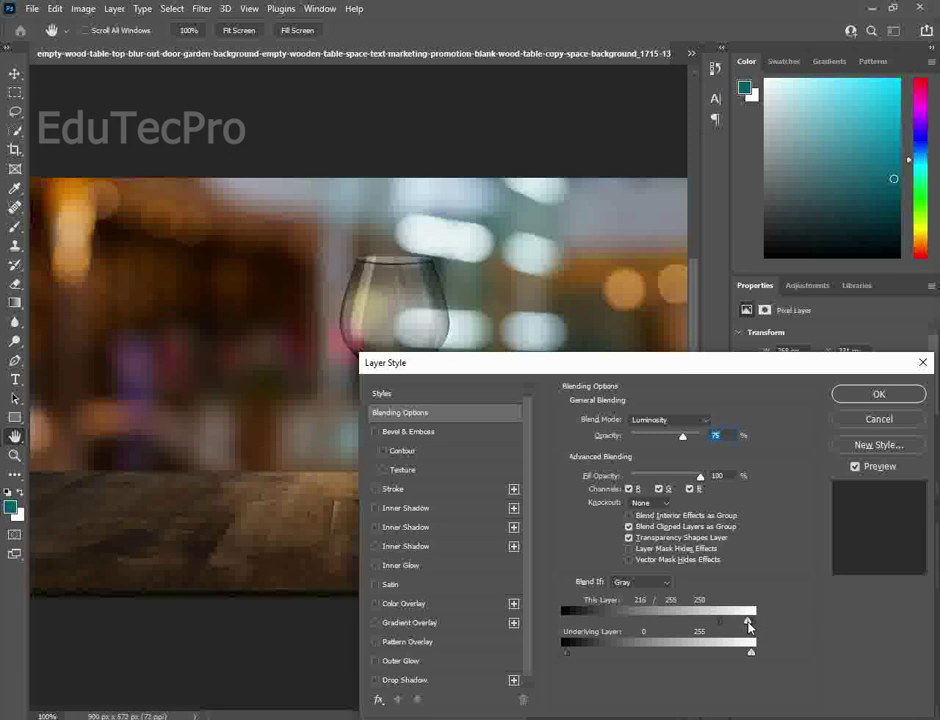
pyautogui.moveTo(750, 625); pyautogui.dragTo(726, 627)
pyautogui.press('alt')
pyautogui.press('alt')
pyautogui.moveTo(751, 622)
pyautogui.mouseDown()
pyautogui.moveTo(740, 622)
pyautogui.moveTo(749, 623)
pyautogui.mouseUp()
pyautogui.press('alt')
pyautogui.moveTo(738, 622)
pyautogui.mouseDown()
pyautogui.moveTo(765, 625)
pyautogui.moveTo(724, 629)
pyautogui.mouseUp()
pyautogui.click(866, 395)
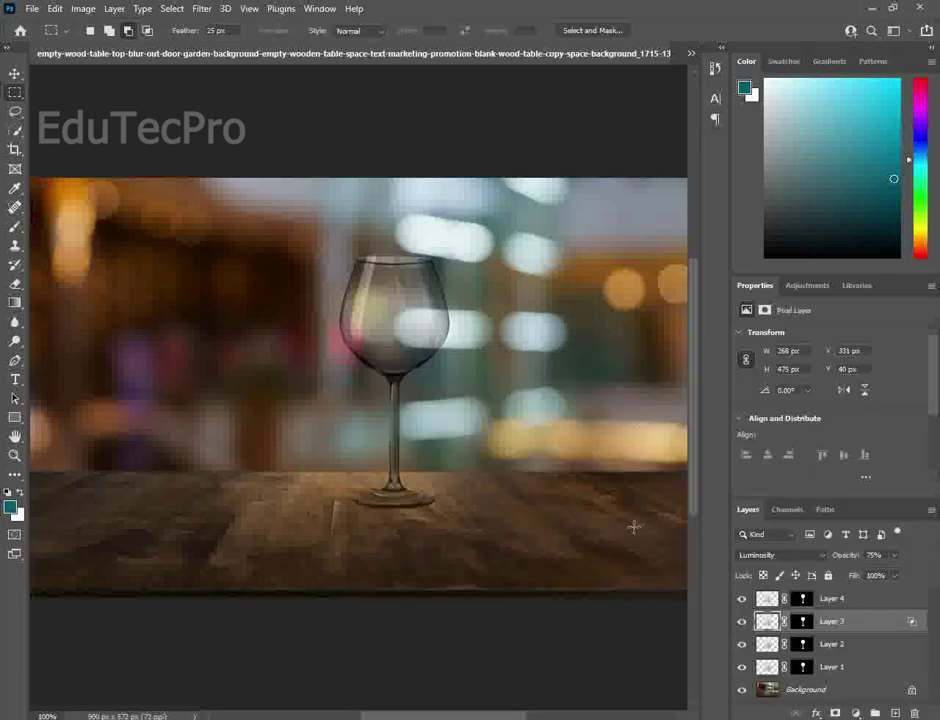
# Add a new layer directly above the Background and set up the Brush tool with black (000000) as the foreground color
pyautogui.click(822, 691)
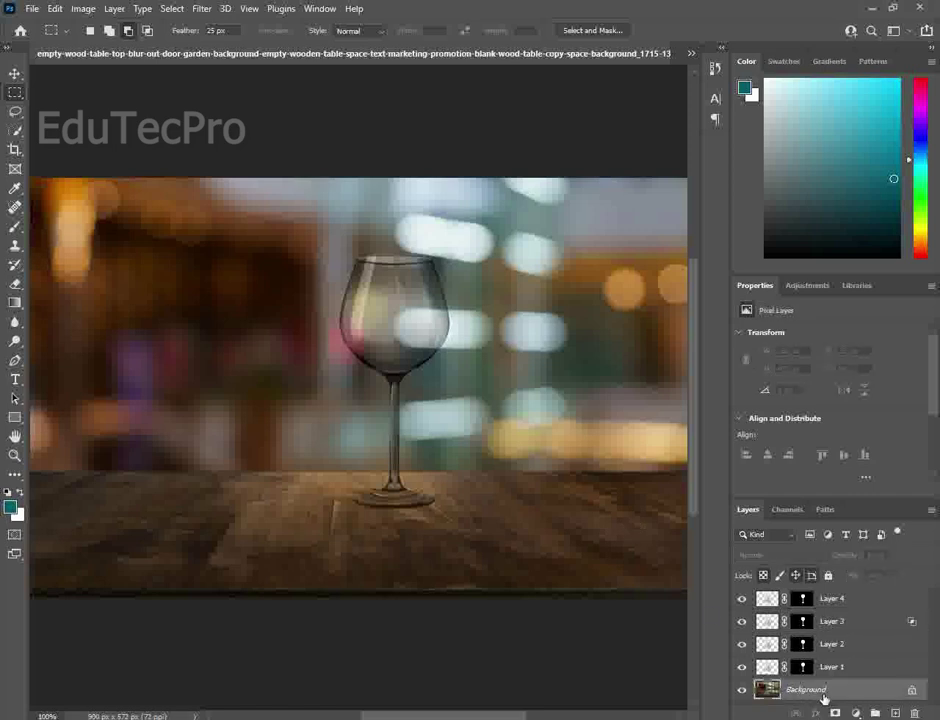
pyautogui.click(895, 713)
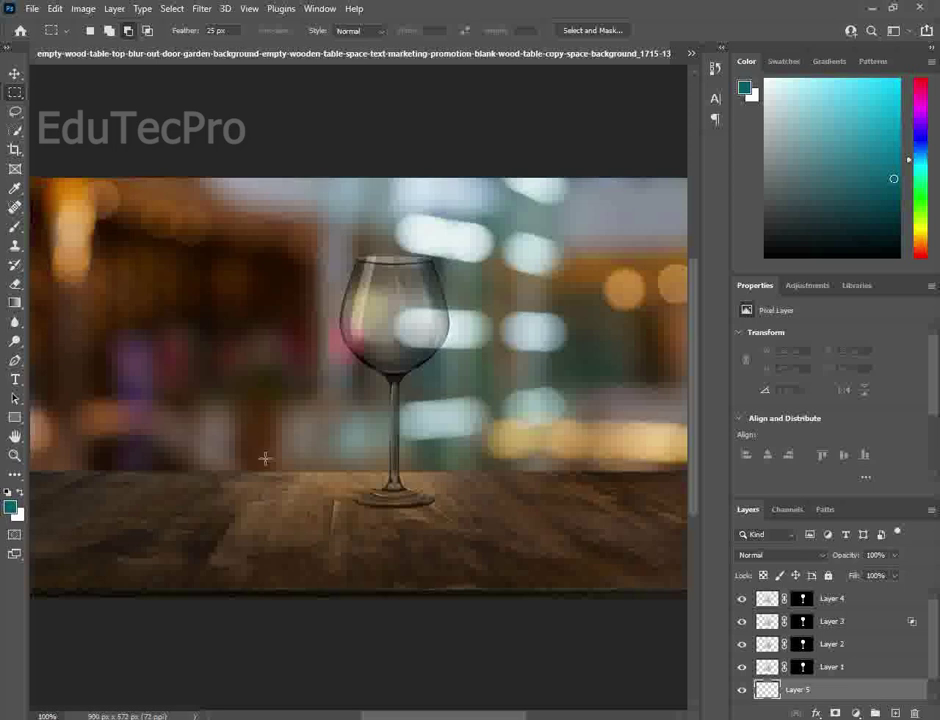
pyautogui.click(16, 230)
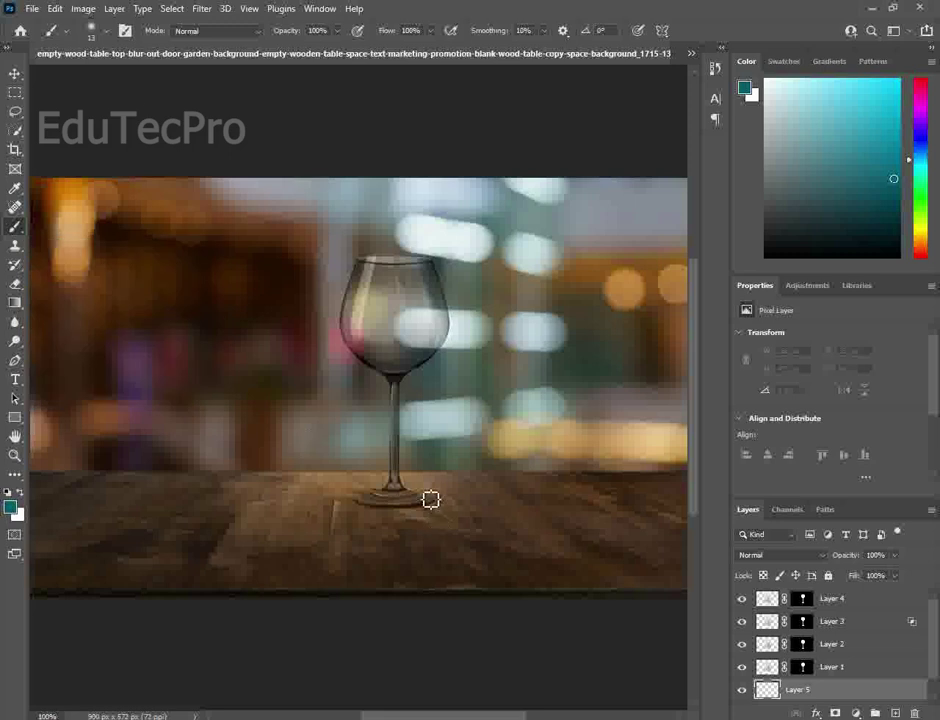
pyautogui.click(357, 30)
pyautogui.click(15, 511)
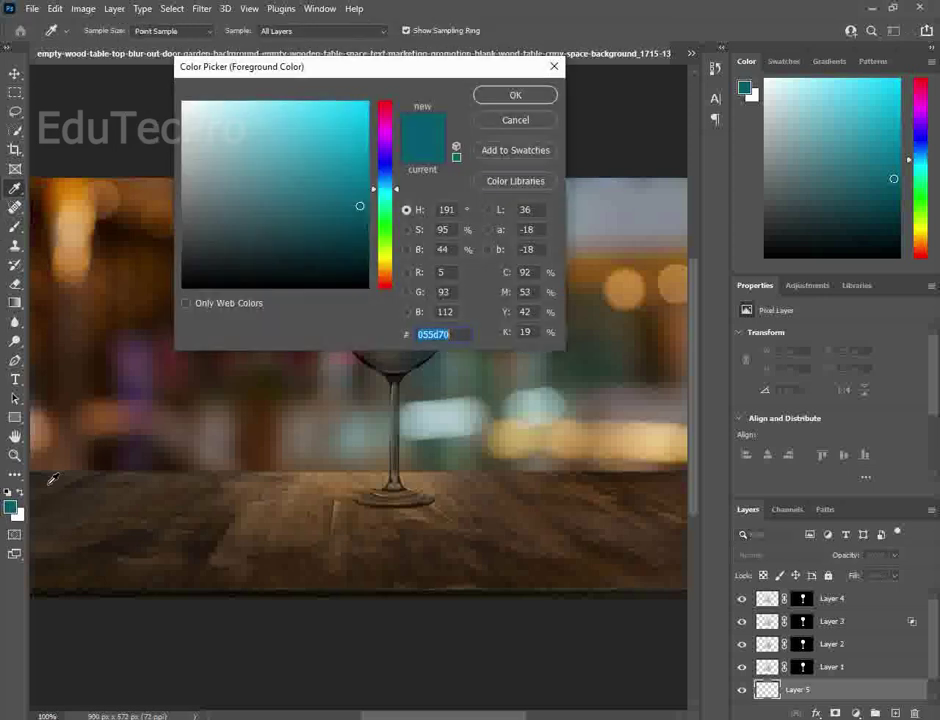
pyautogui.moveTo(357, 283); pyautogui.dragTo(368, 289)
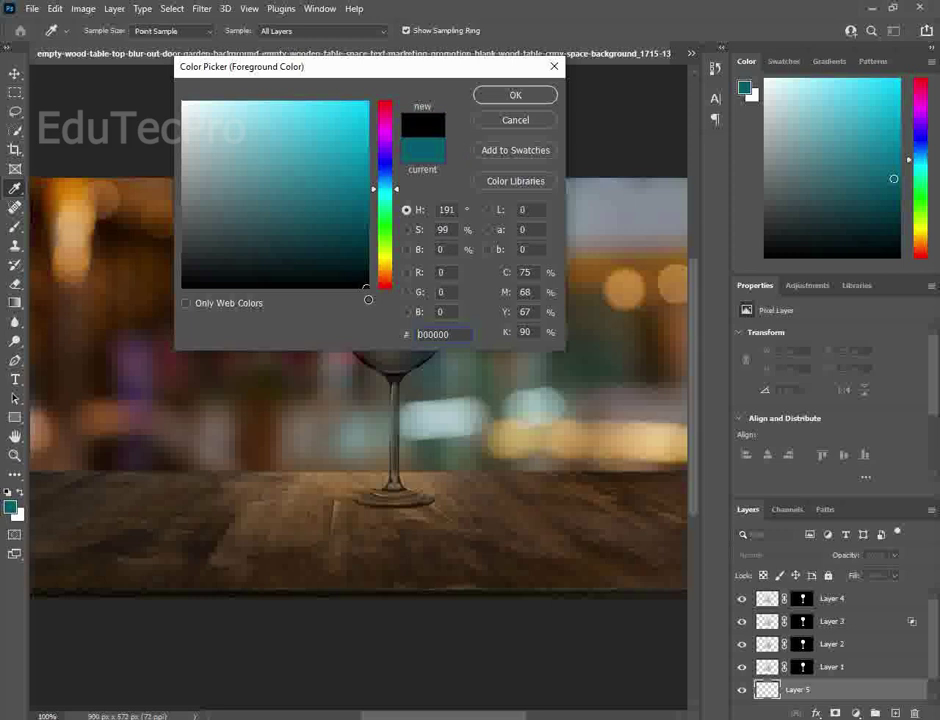
pyautogui.click(511, 95)
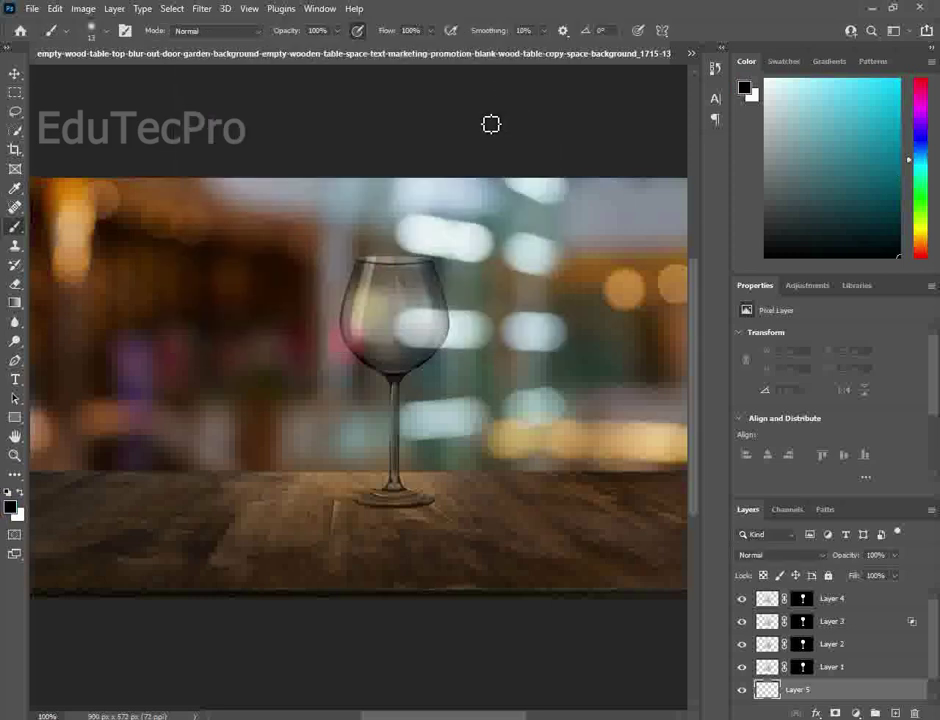
# Flatten the soft brush tip, set its size to about 80 px, and paint a shadow beside the glass's base
pyautogui.click(102, 35)
pyautogui.moveTo(87, 78); pyautogui.dragTo(105, 86)
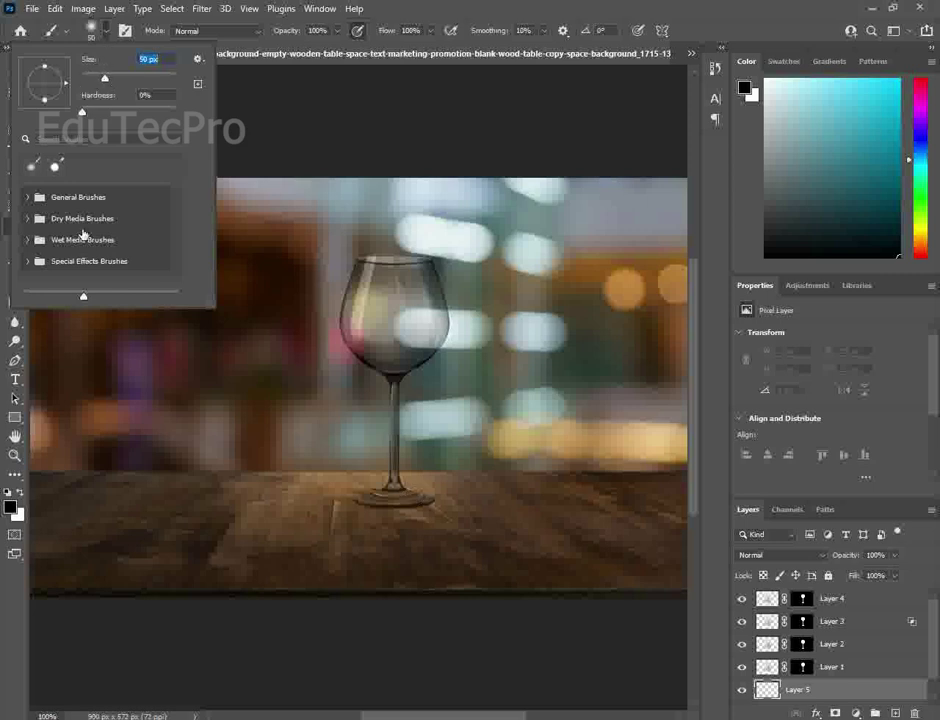
pyautogui.moveTo(42, 68); pyautogui.dragTo(45, 80)
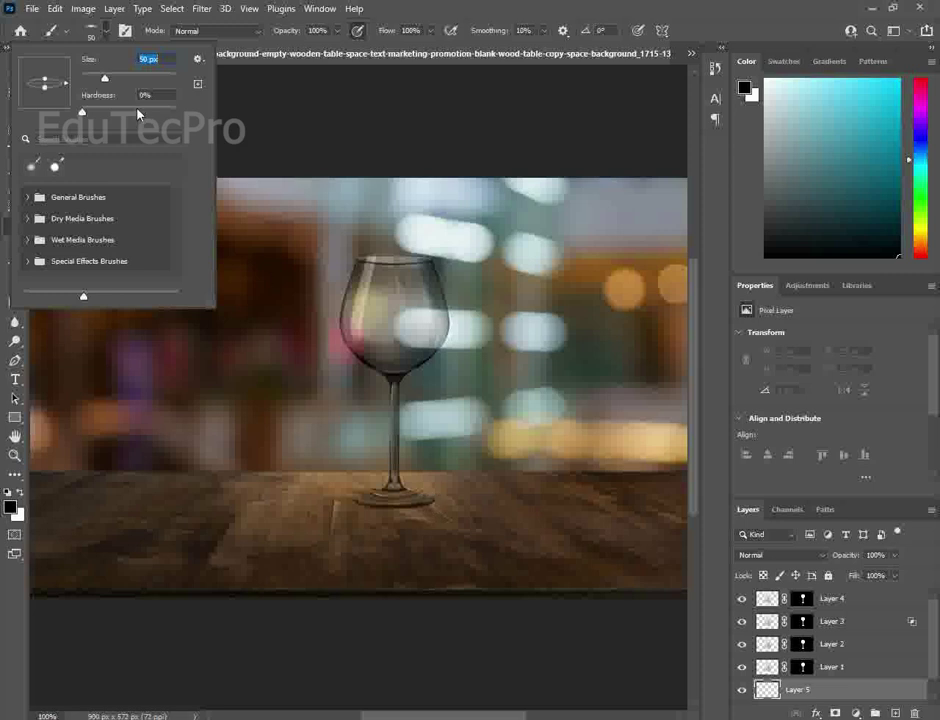
pyautogui.moveTo(104, 78); pyautogui.dragTo(119, 79)
pyautogui.press('Return')
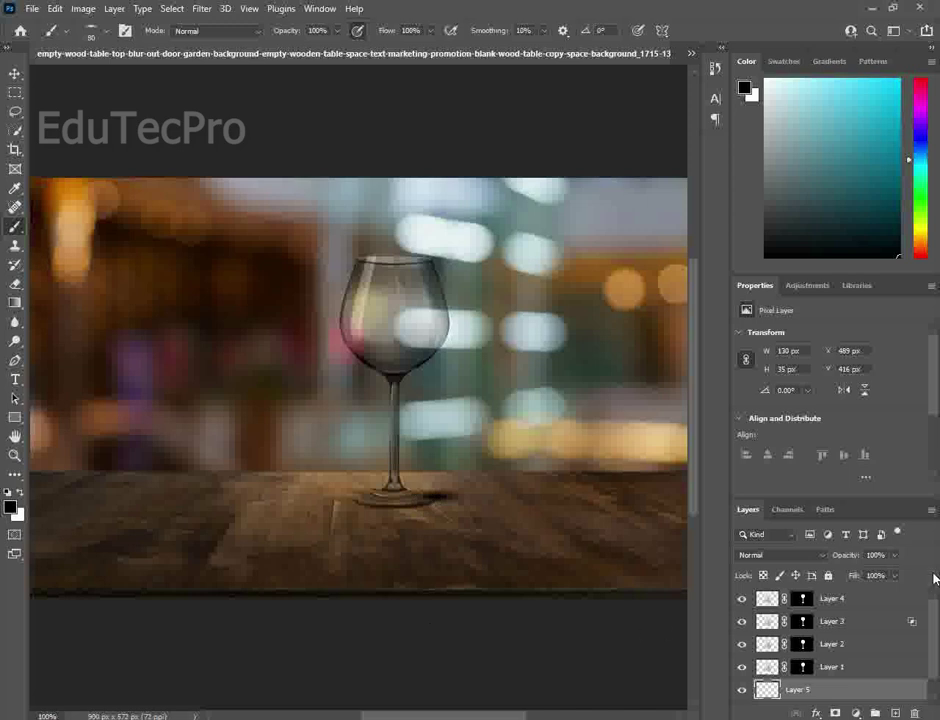
# Lower the opacity of the shadow layer, Layer 5, to 64%
pyautogui.click(894, 556)
pyautogui.moveTo(892, 571); pyautogui.dragTo(869, 575)
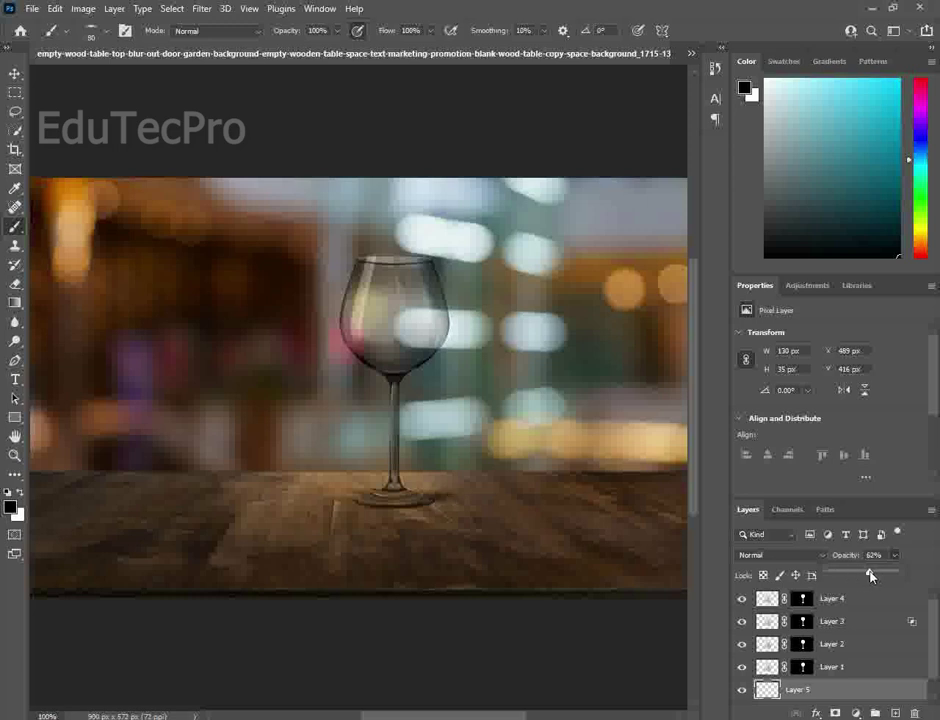
pyautogui.moveTo(884, 576); pyautogui.dragTo(871, 576)
pyautogui.moveTo(876, 577); pyautogui.dragTo(869, 577)
pyautogui.click(922, 546)
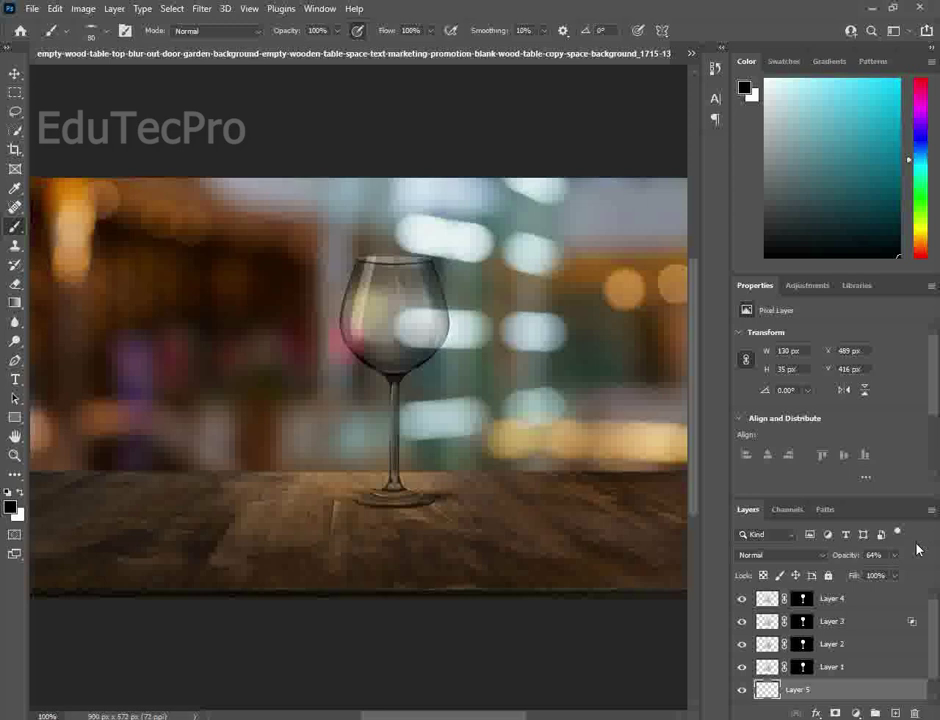